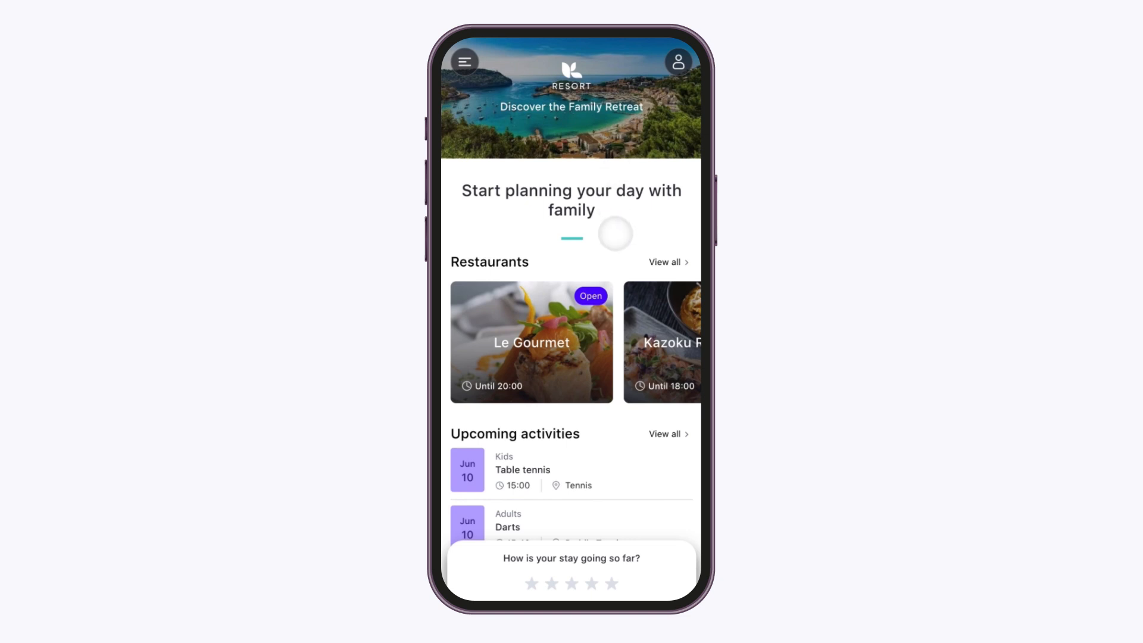
scroll(619, 233, down, 3)
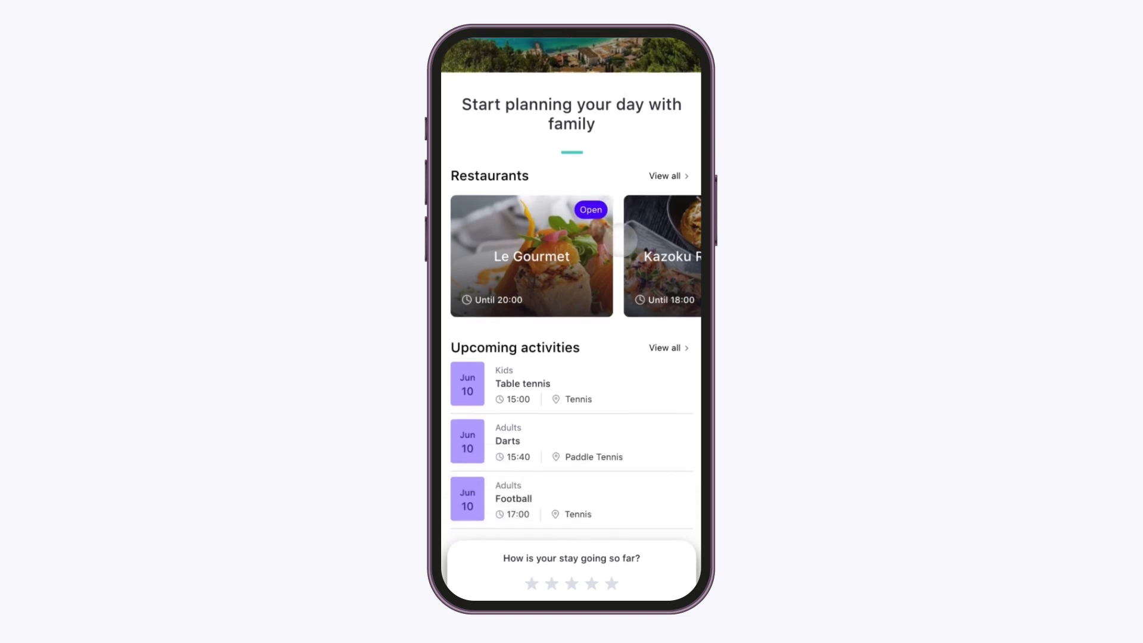
scroll(619, 240, down, 5)
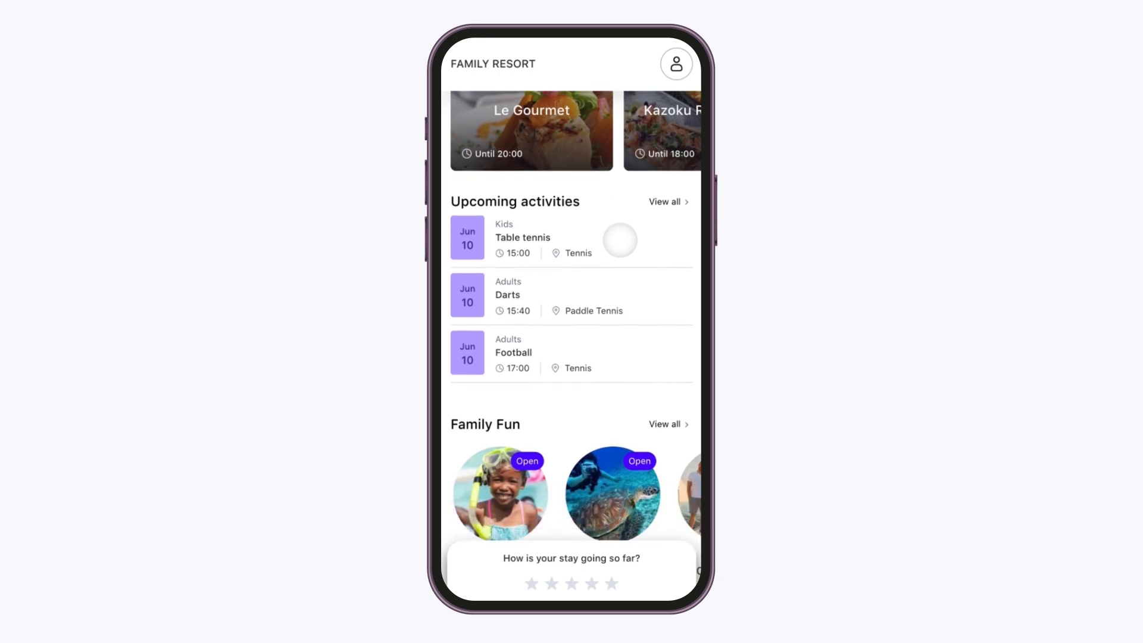
scroll(619, 240, down, 3)
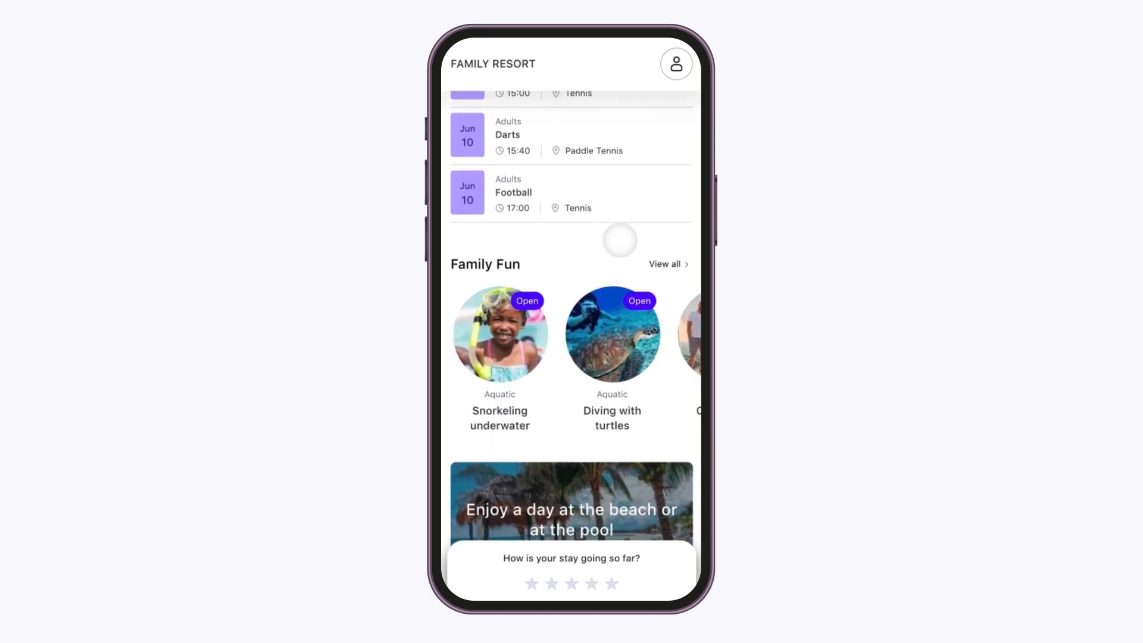
scroll(620, 240, down, 3)
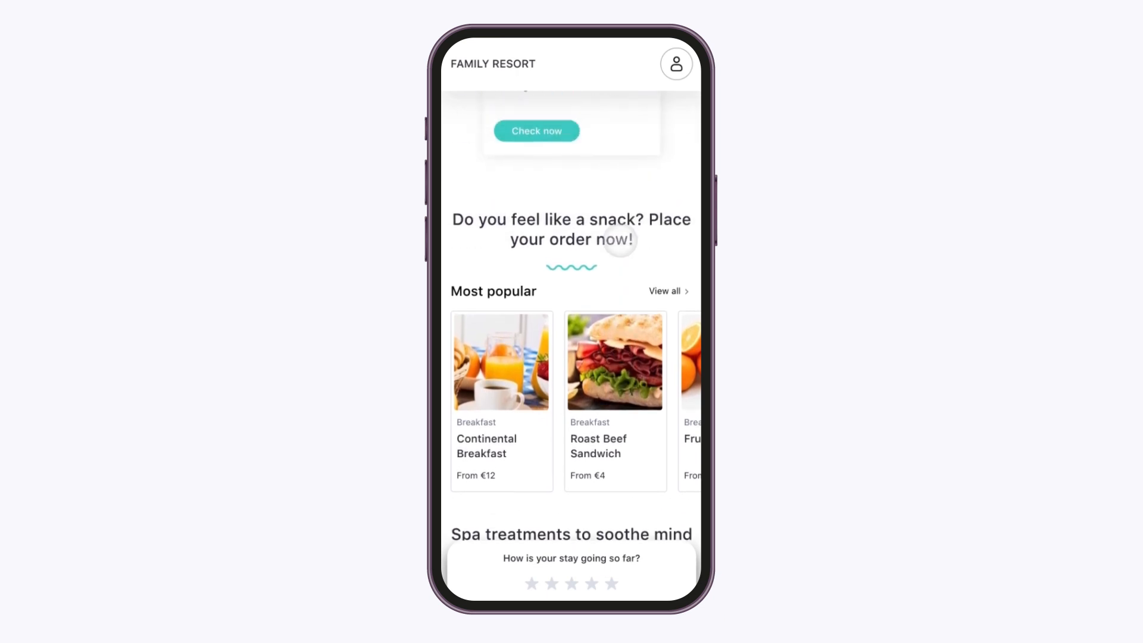
scroll(620, 240, up, 8)
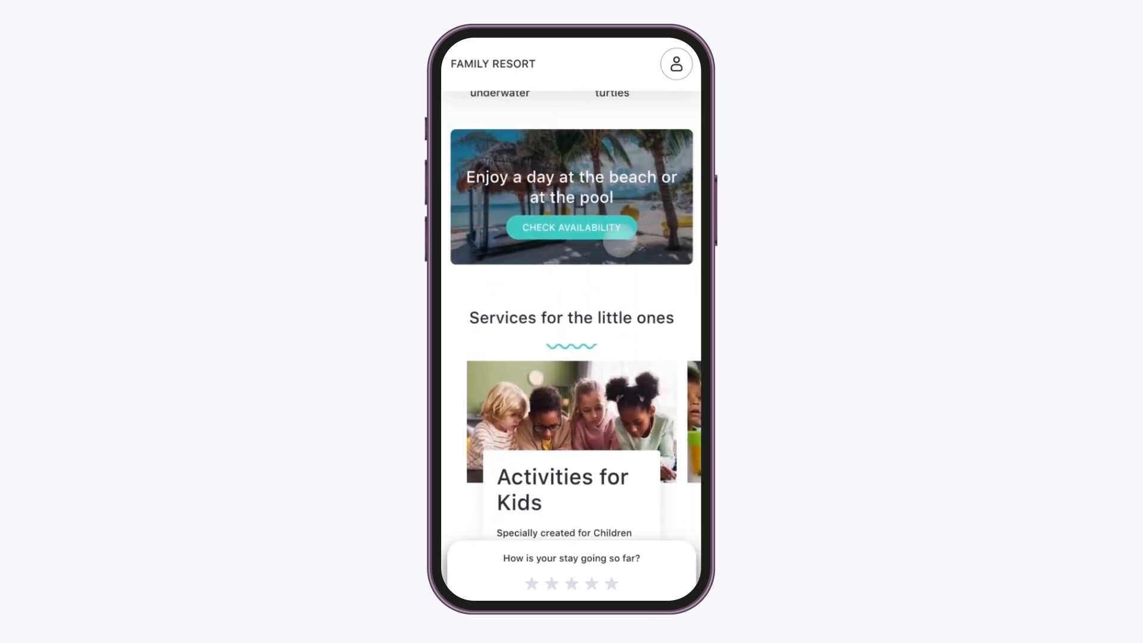
scroll(620, 240, up, 5)
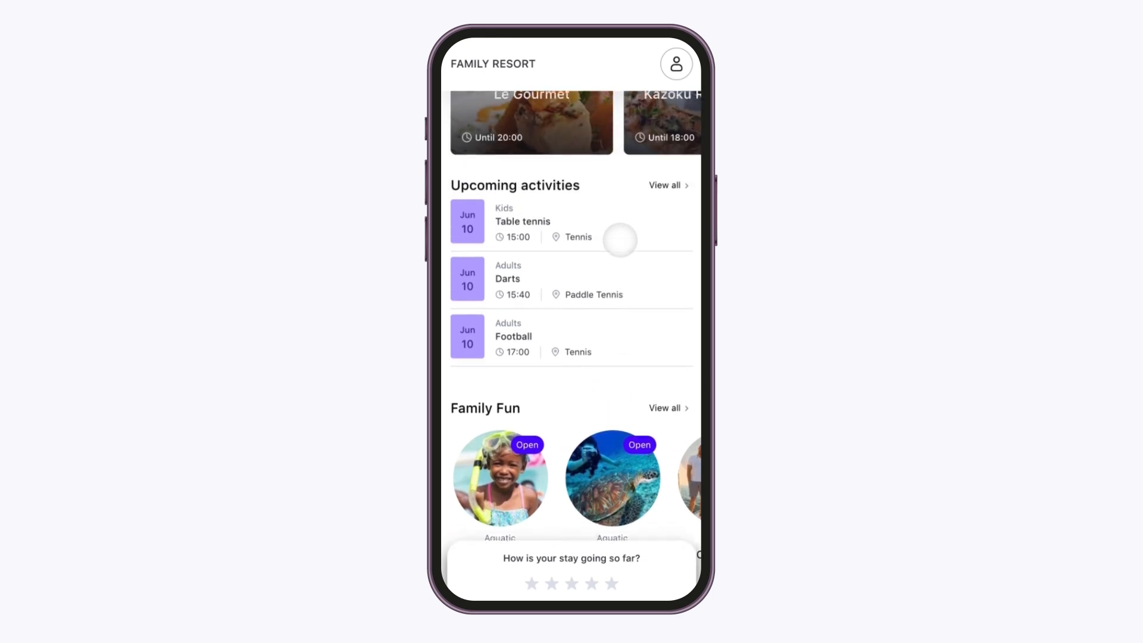
scroll(620, 240, up, 4)
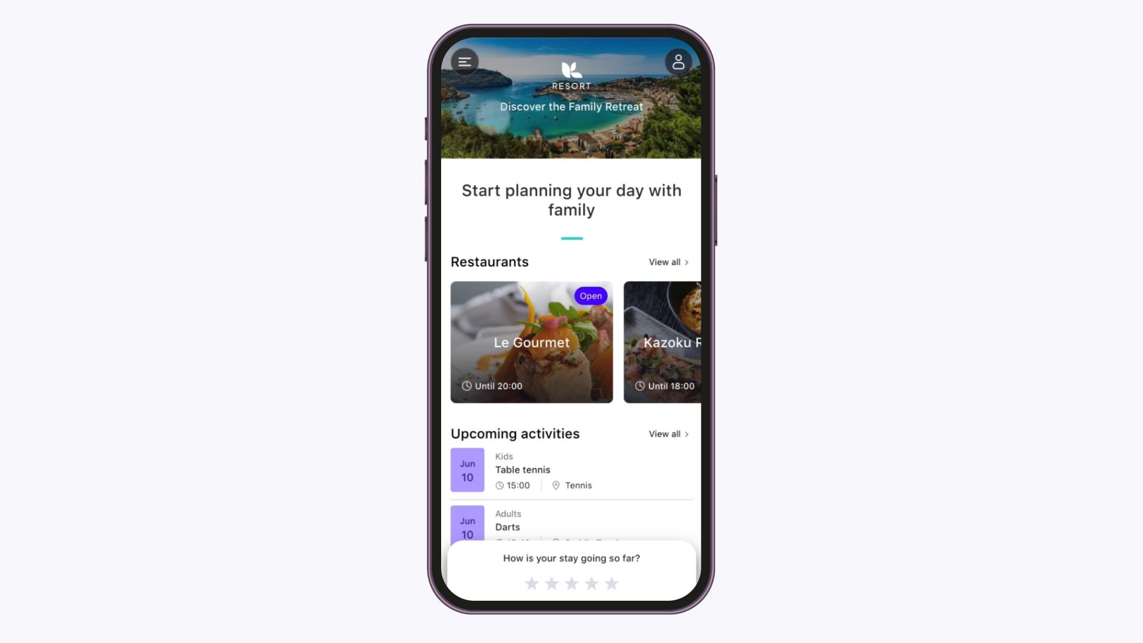
Open and close the guest app's side menu, then open the guest profile panel
click(465, 62)
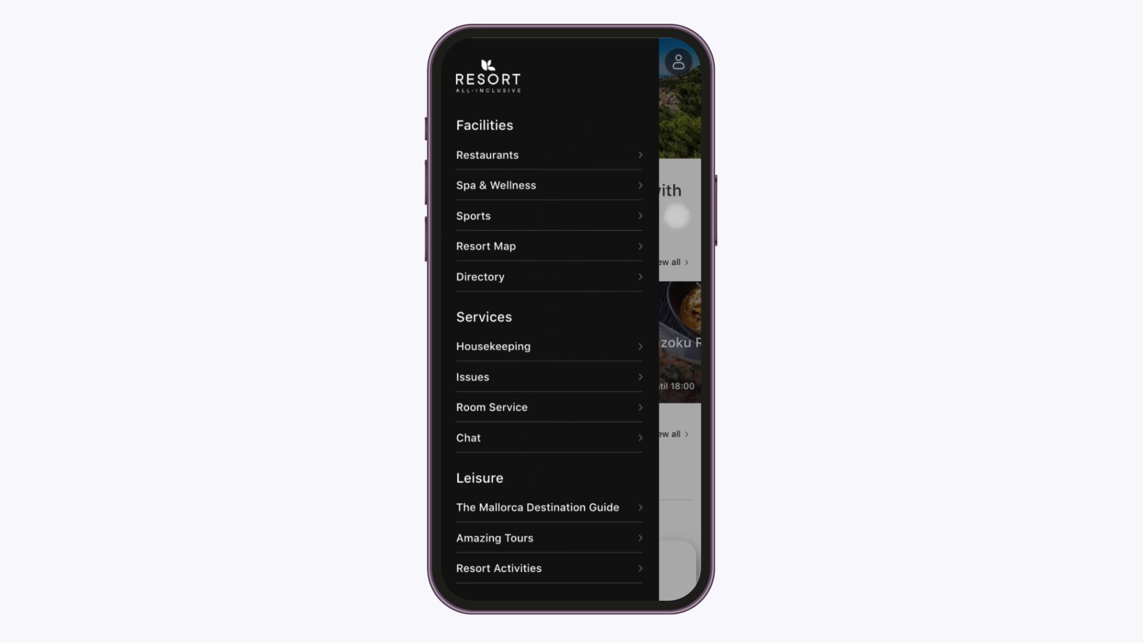
click(677, 217)
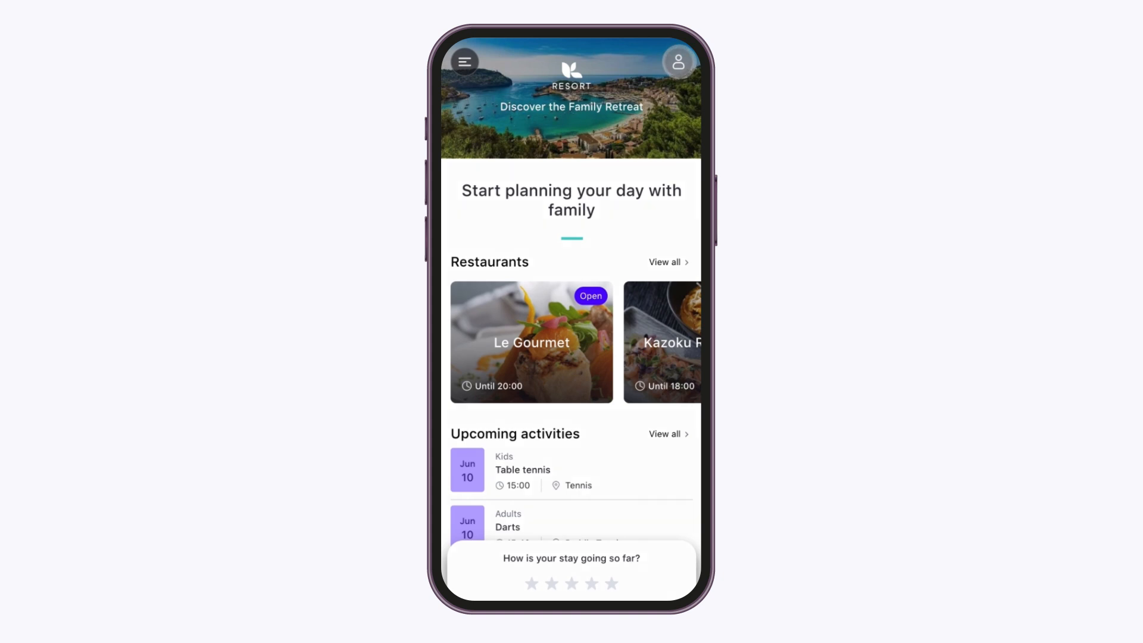
click(679, 62)
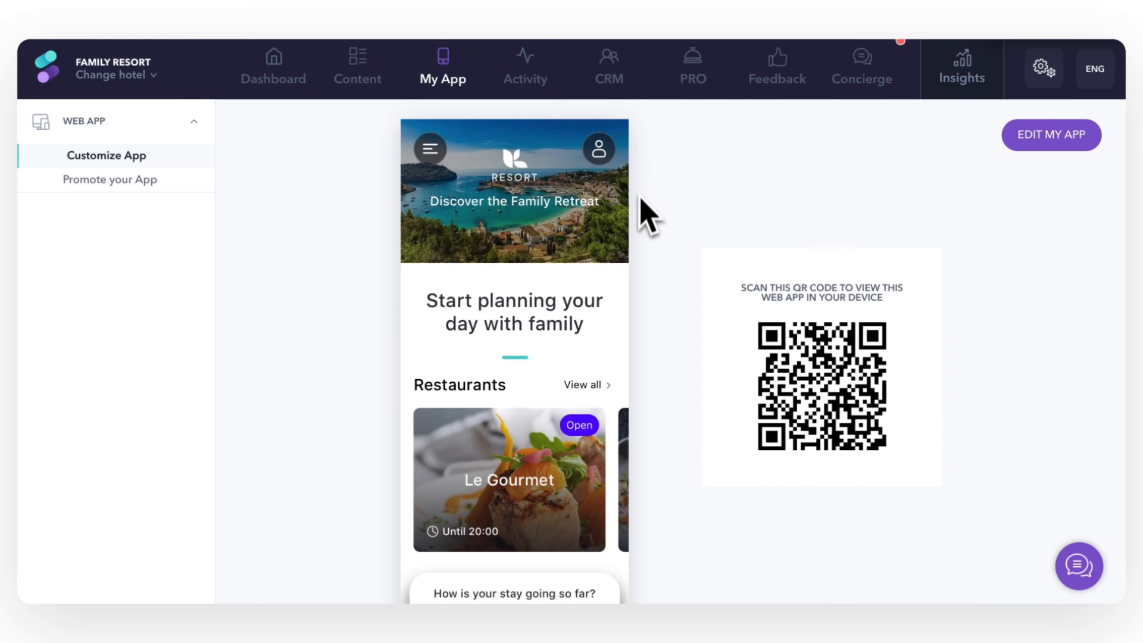
Enter draft mode with EDIT MY APP and scroll through the draft home-screen preview
click(1051, 143)
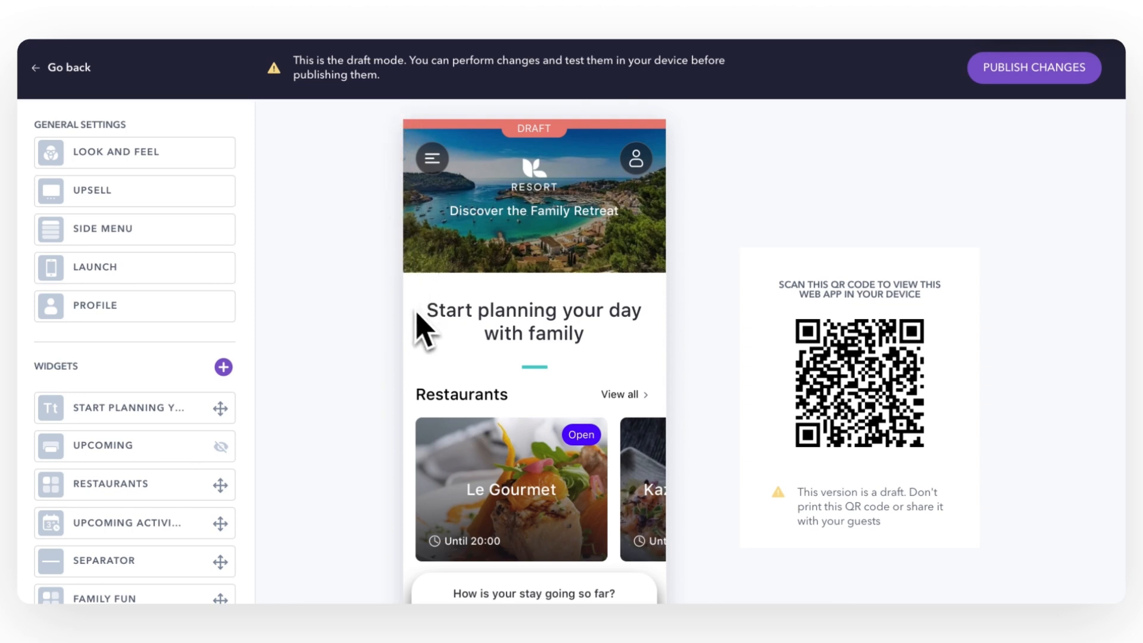
scroll(424, 330, down, 5)
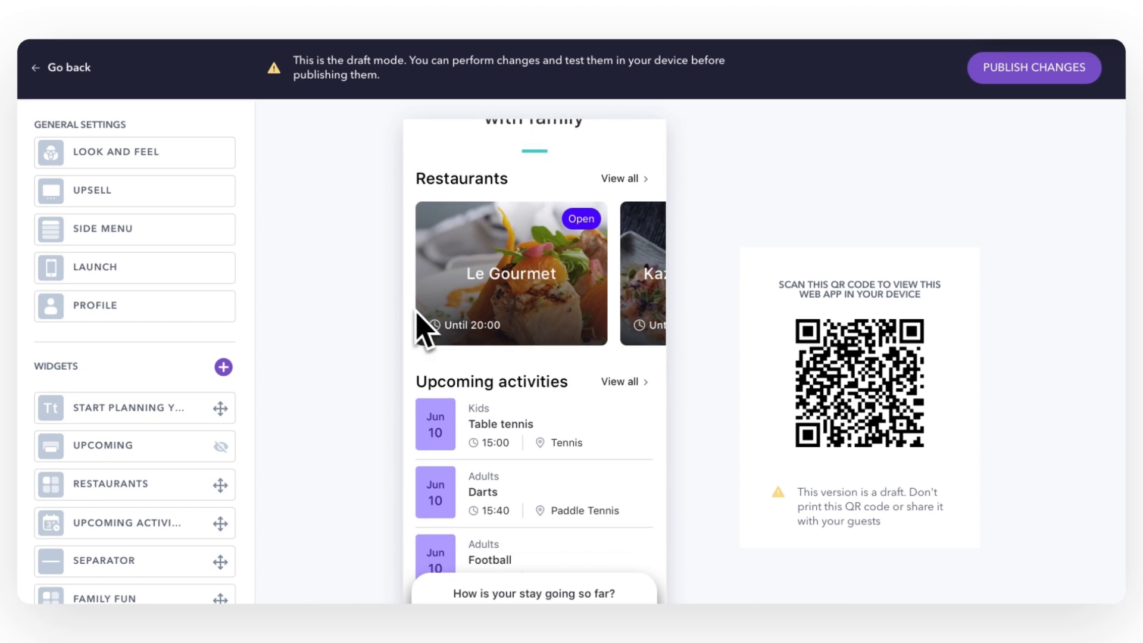
scroll(417, 315, up, 6)
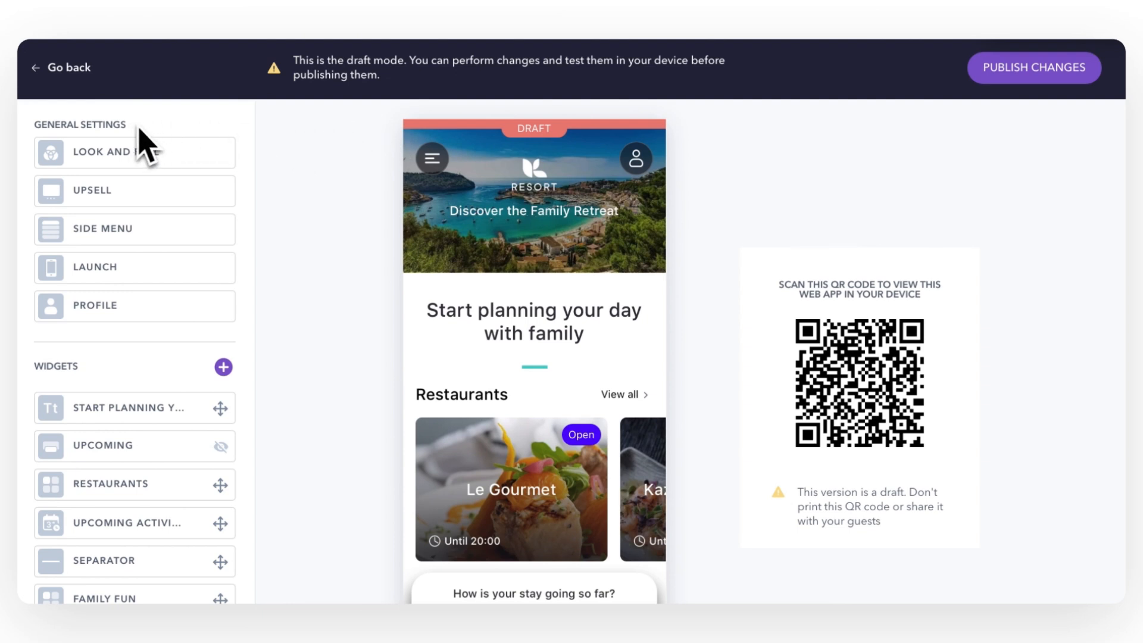
Review Look and Feel: header text 'Discover the Family Retreat' and header divider switched off
click(181, 178)
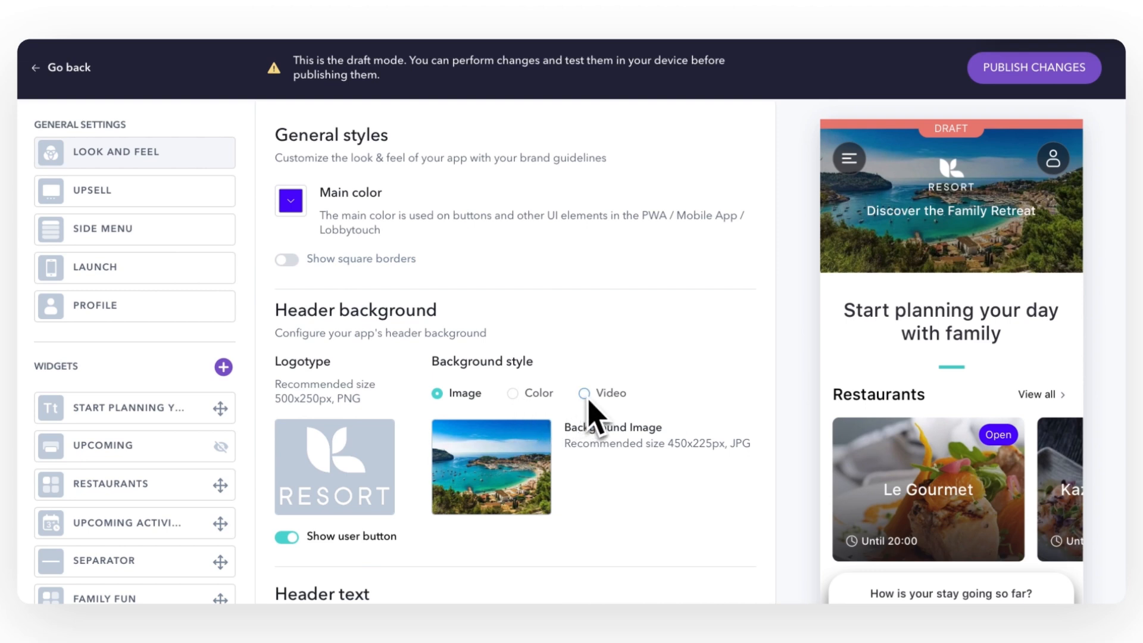
scroll(269, 583, down, 2)
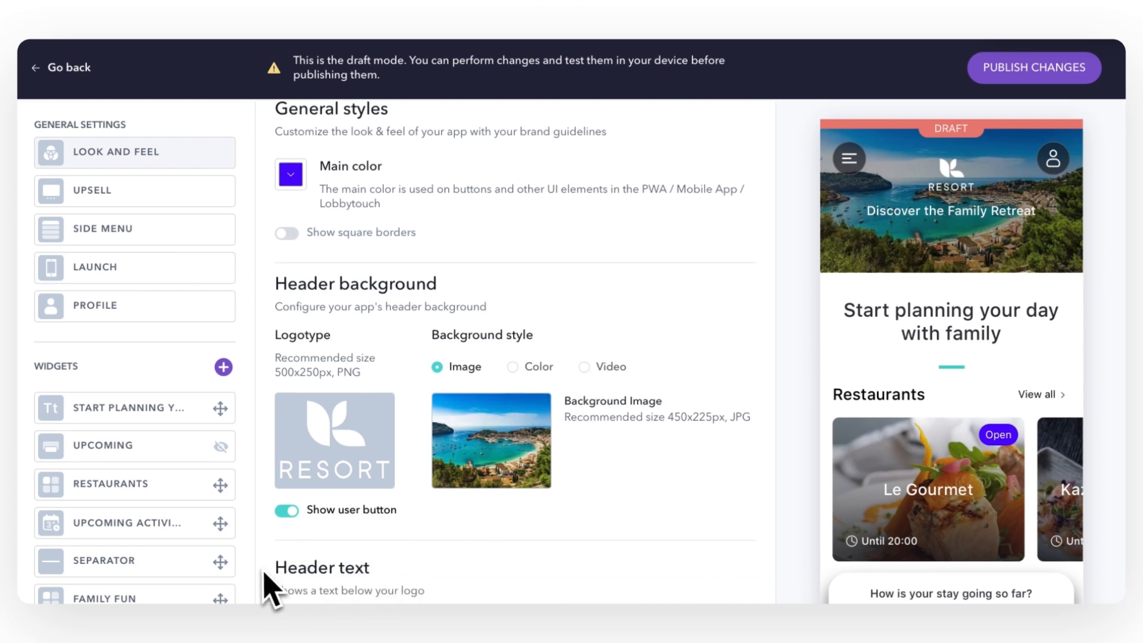
scroll(270, 589, down, 3)
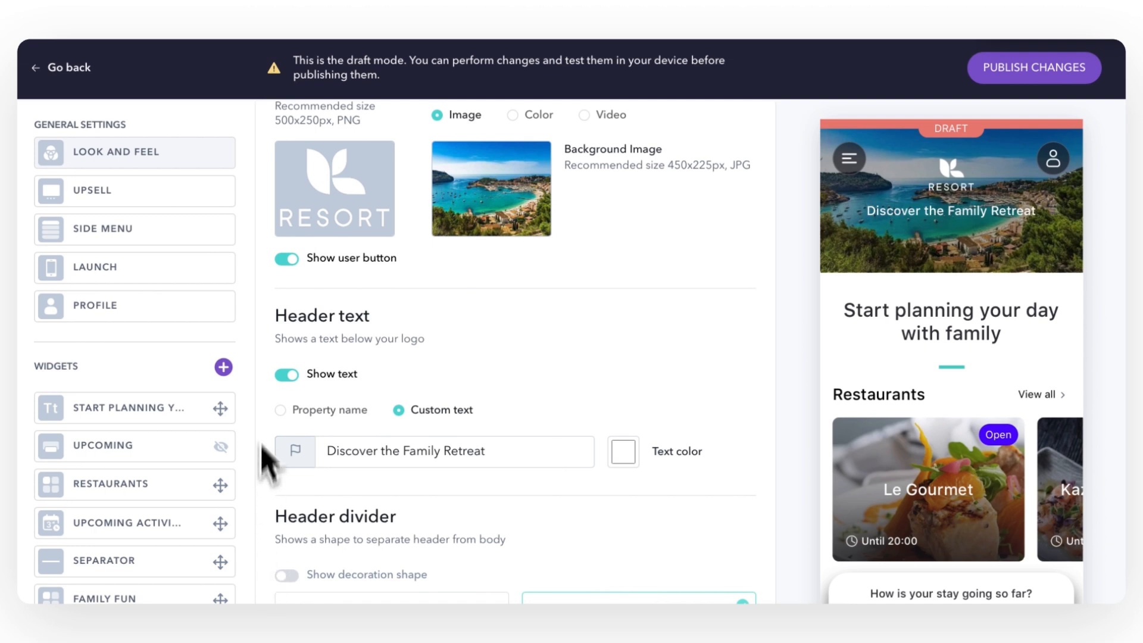
scroll(269, 396, down, 2)
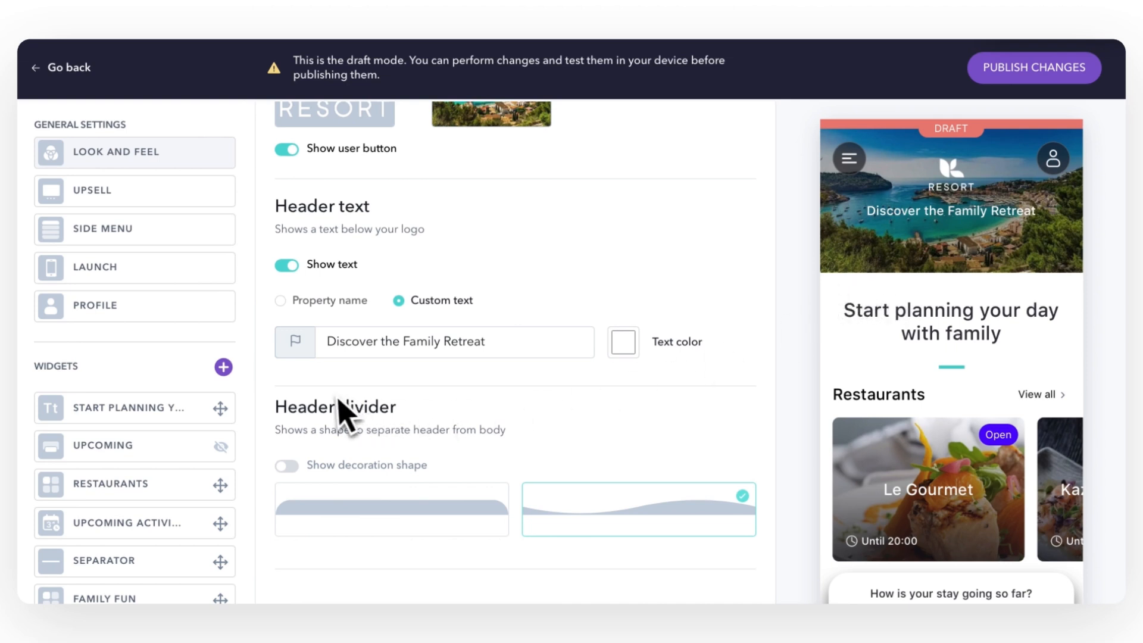
Inspect the fields of the Reserve your VIP Cabana slide in Upselling Slider, then collapse it
click(181, 200)
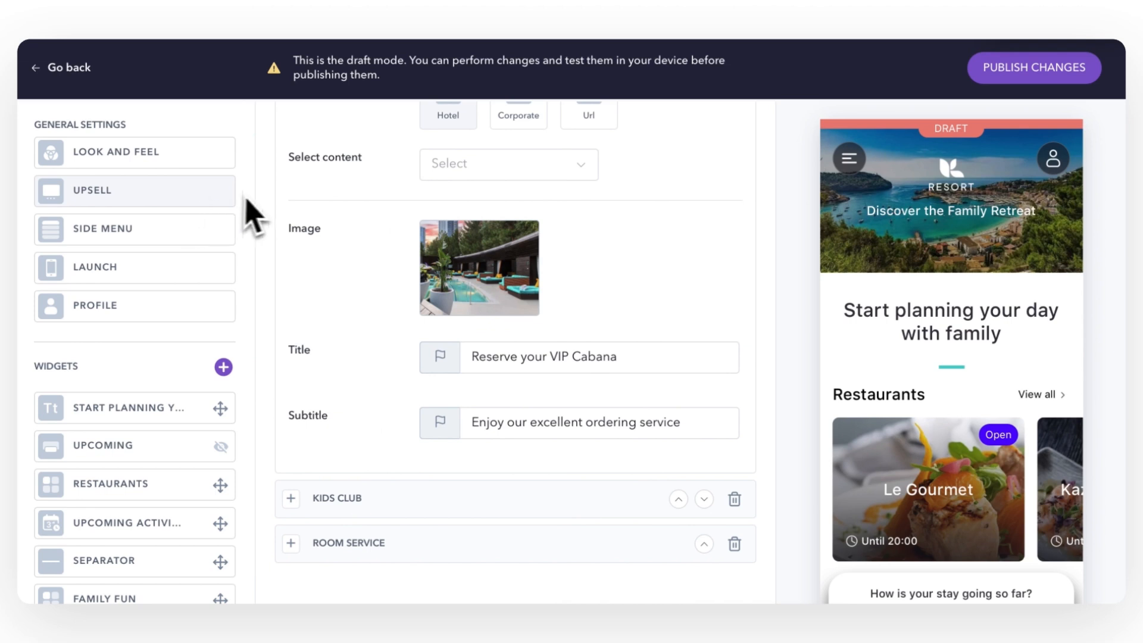
scroll(271, 206, up, 1)
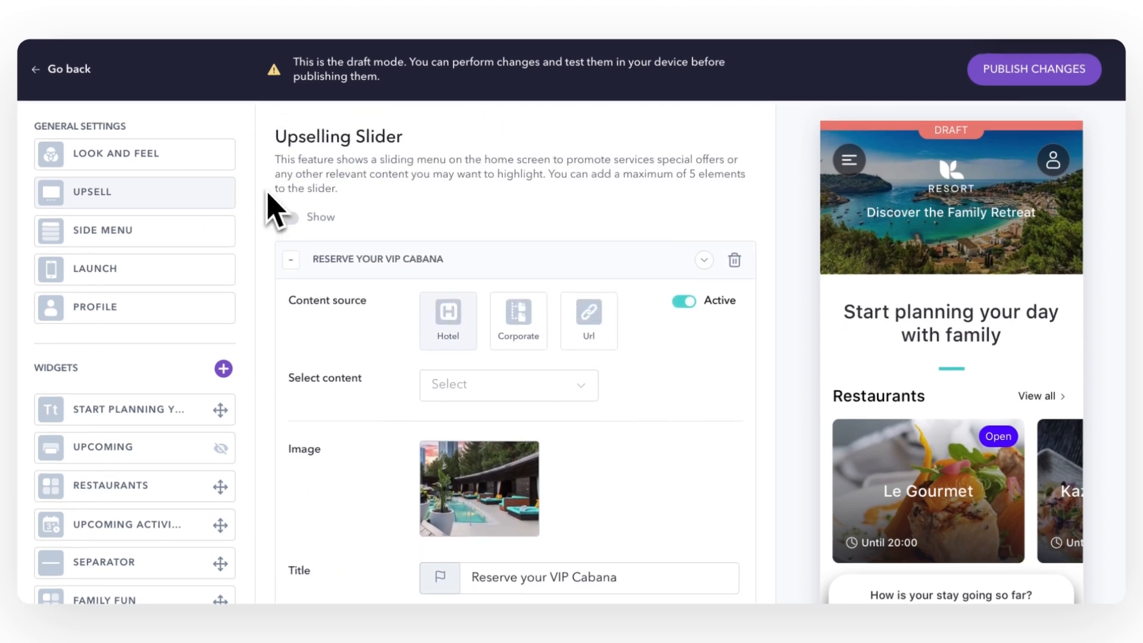
click(291, 260)
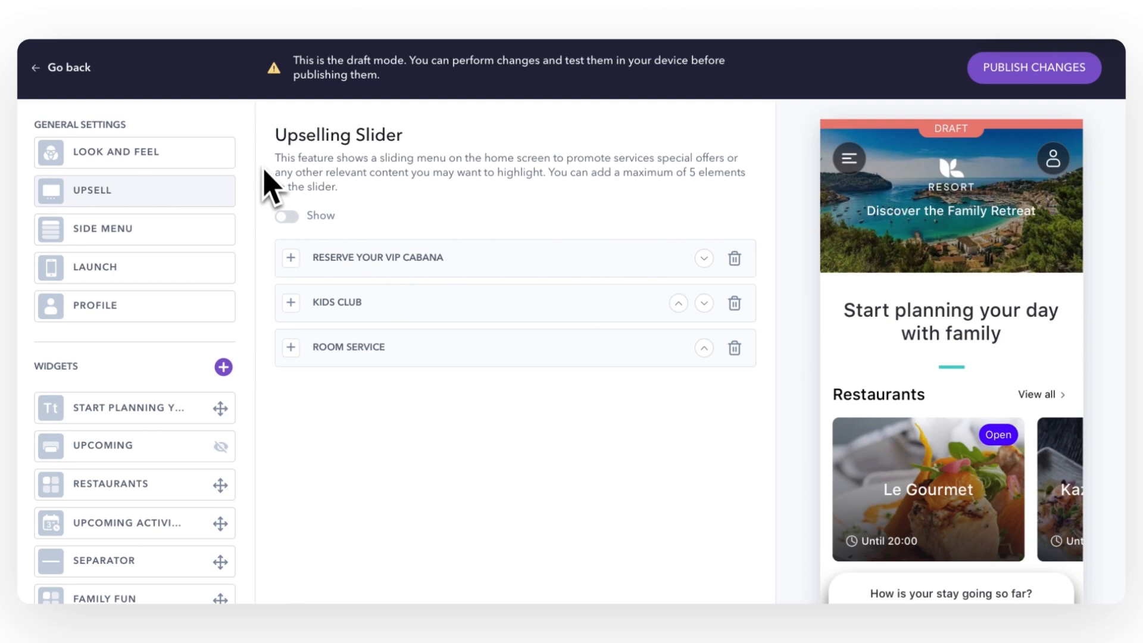
click(291, 258)
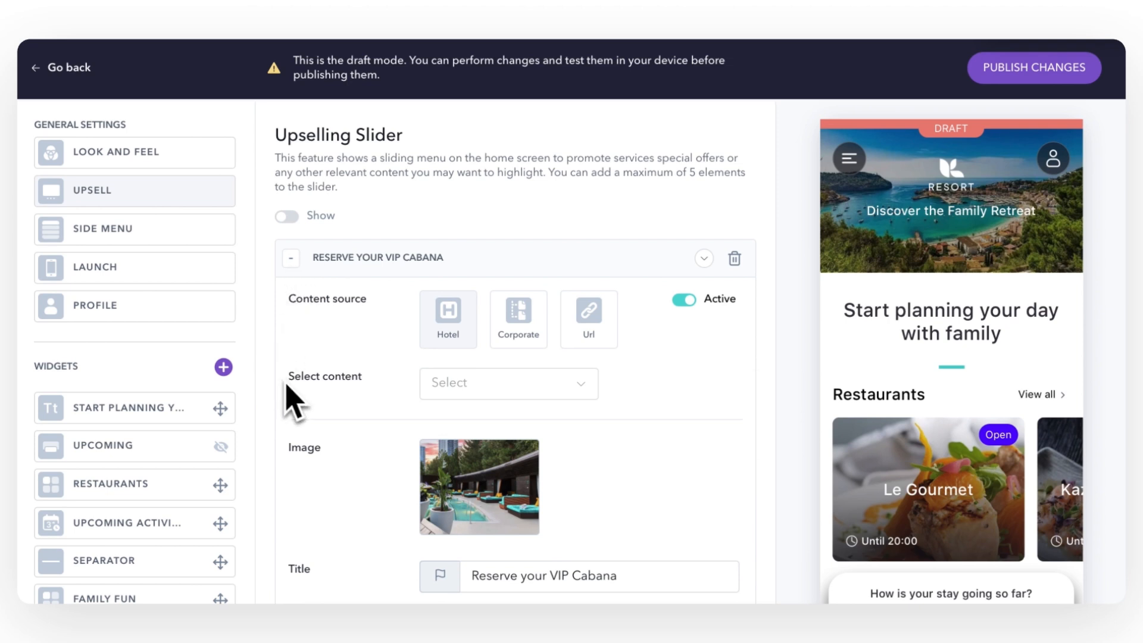
scroll(290, 470, down, 3)
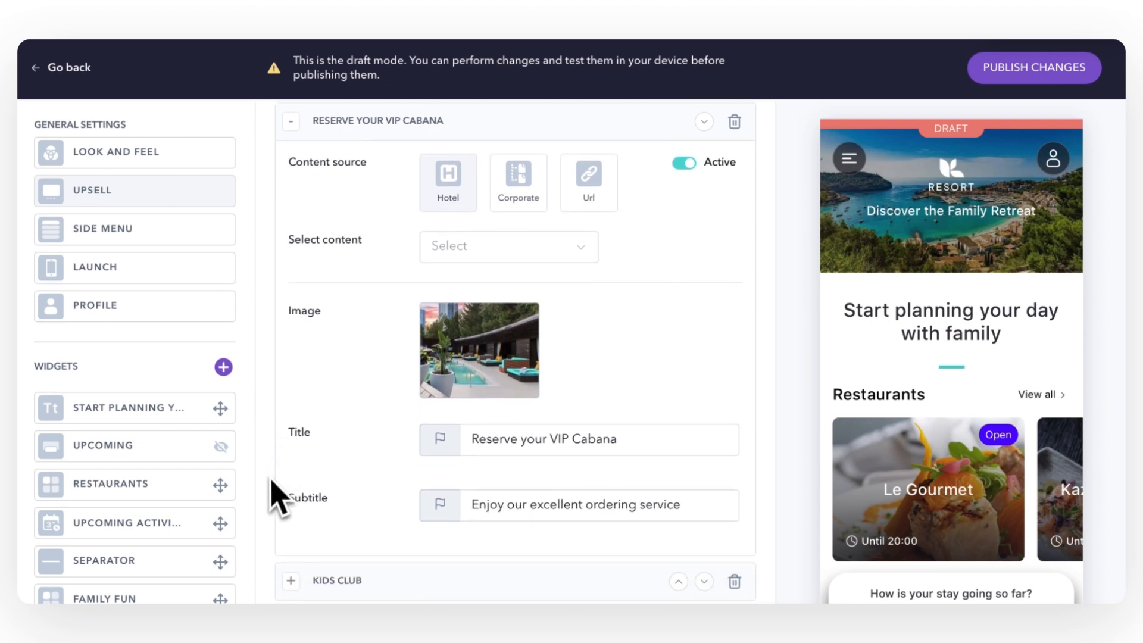
scroll(281, 452, up, 3)
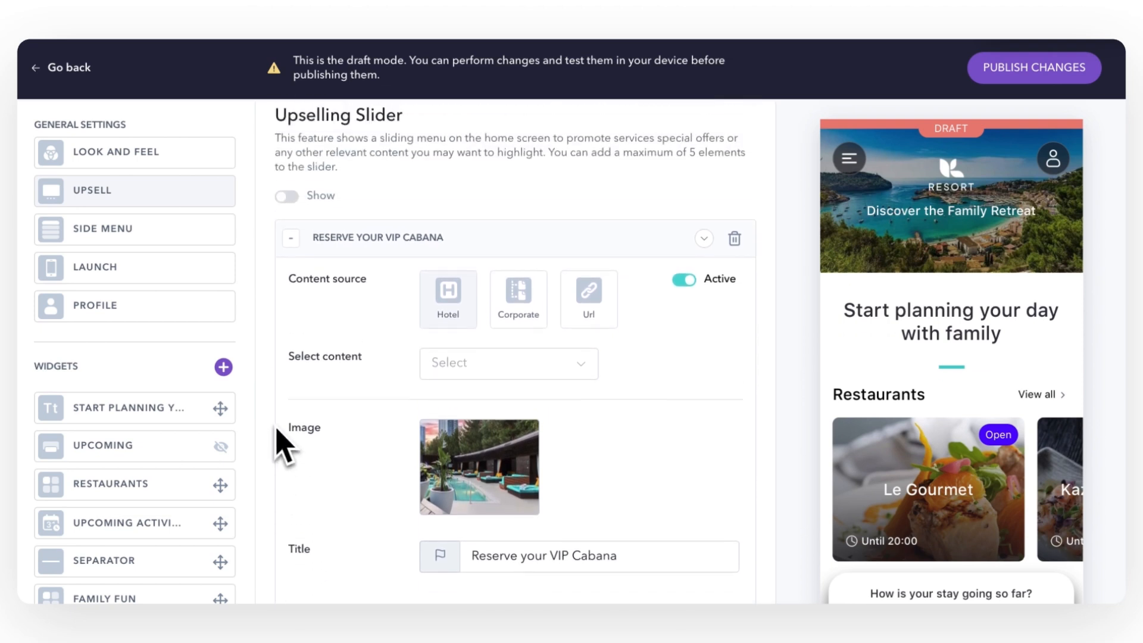
click(291, 257)
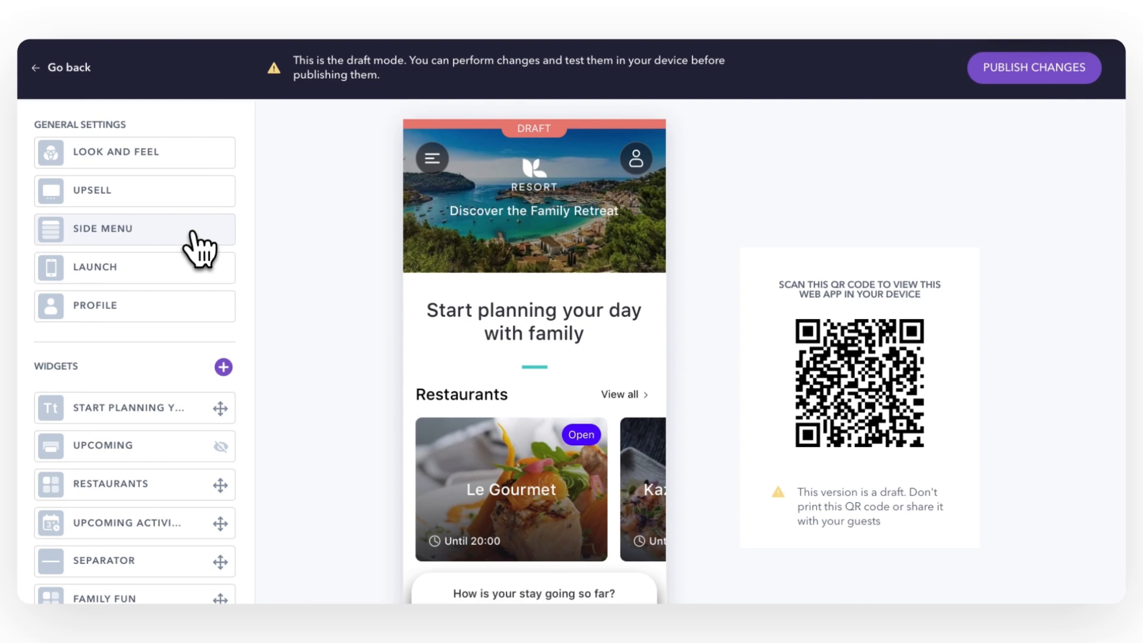
Open the Side Menu settings and expand the Facilities group
click(192, 232)
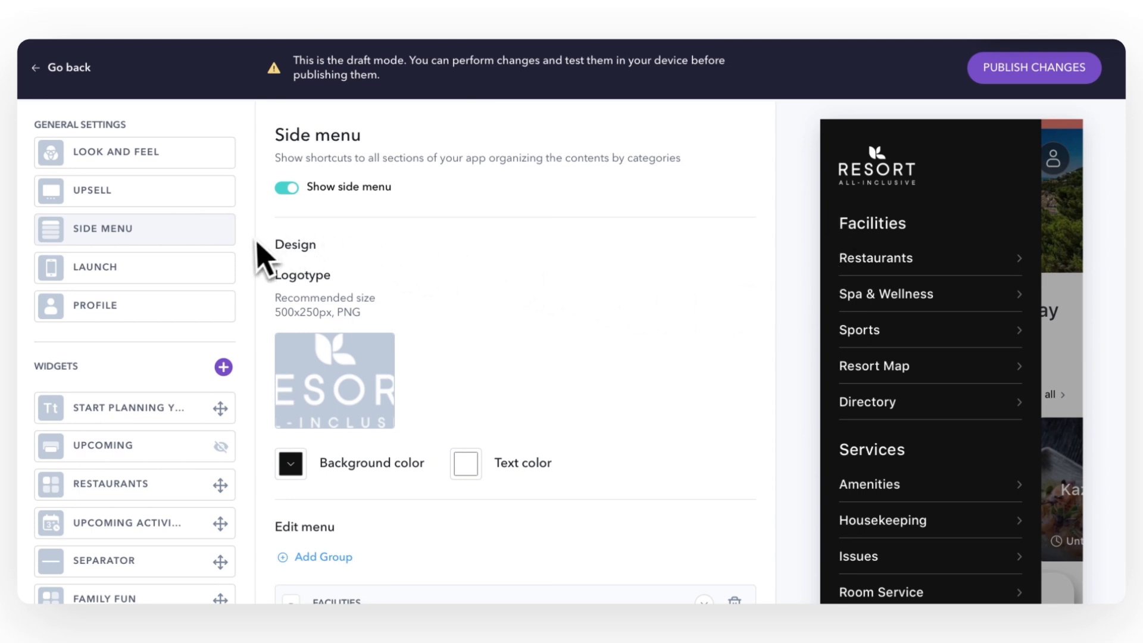
scroll(267, 266, down, 1)
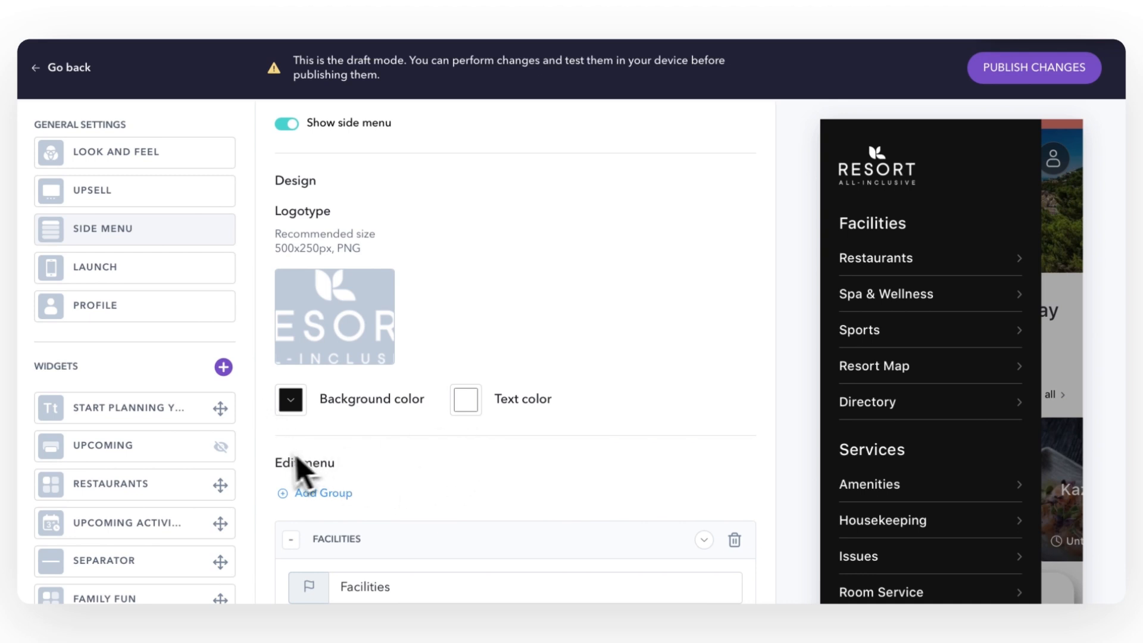
scroll(266, 467, down, 2)
click(291, 413)
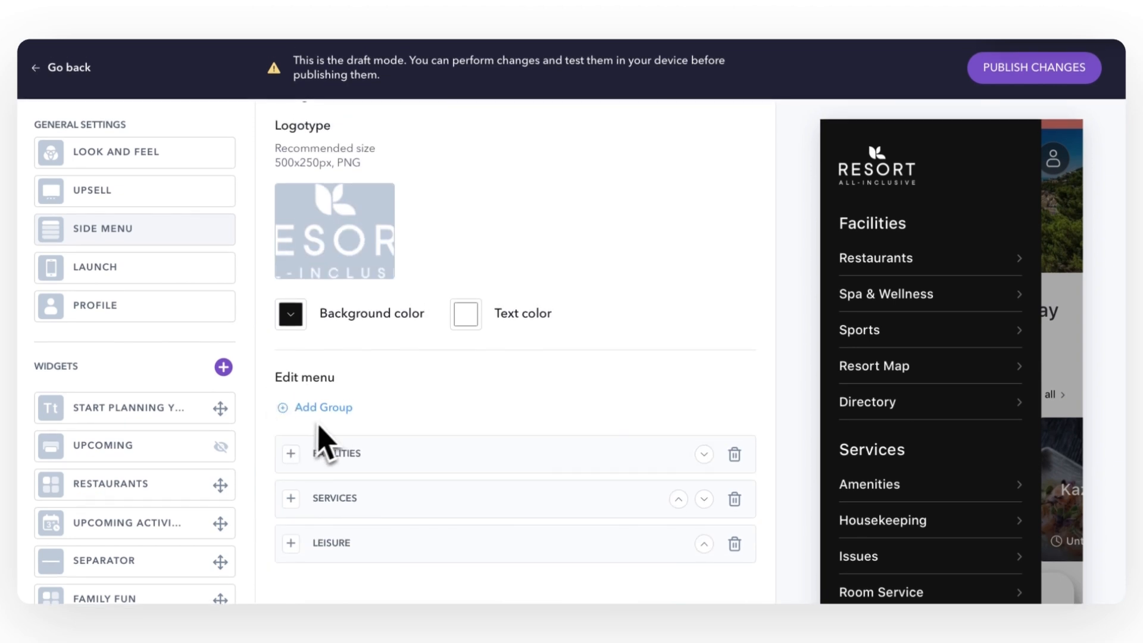
click(291, 454)
Check the Restaurants entry, collapse Facilities, and bring up the App launch settings
scroll(290, 500, down, 5)
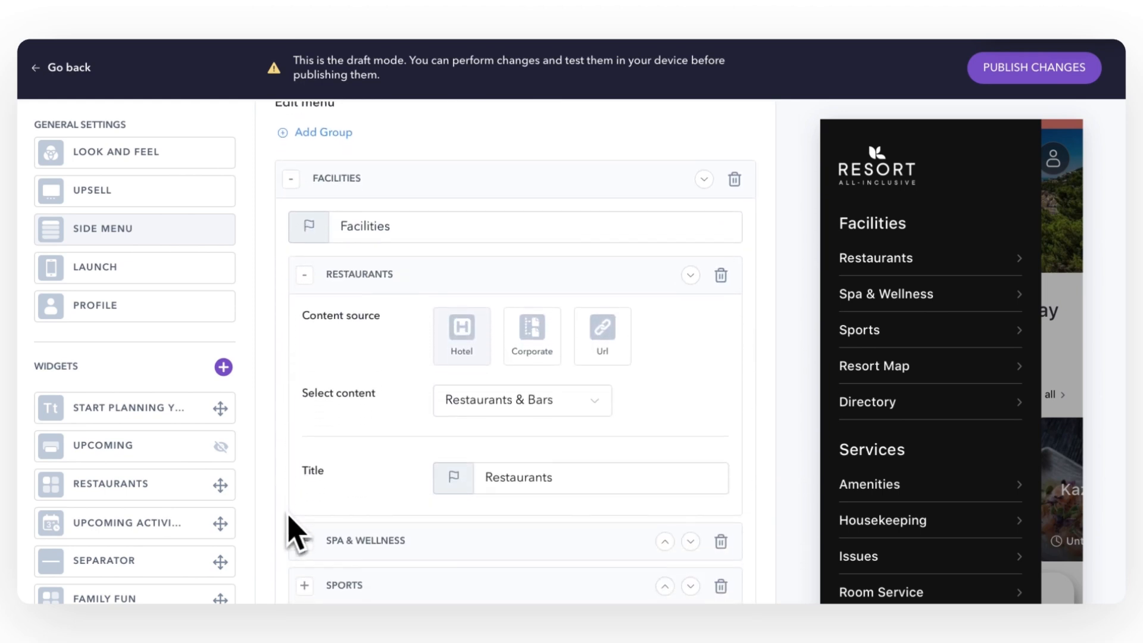
scroll(296, 532, down, 1)
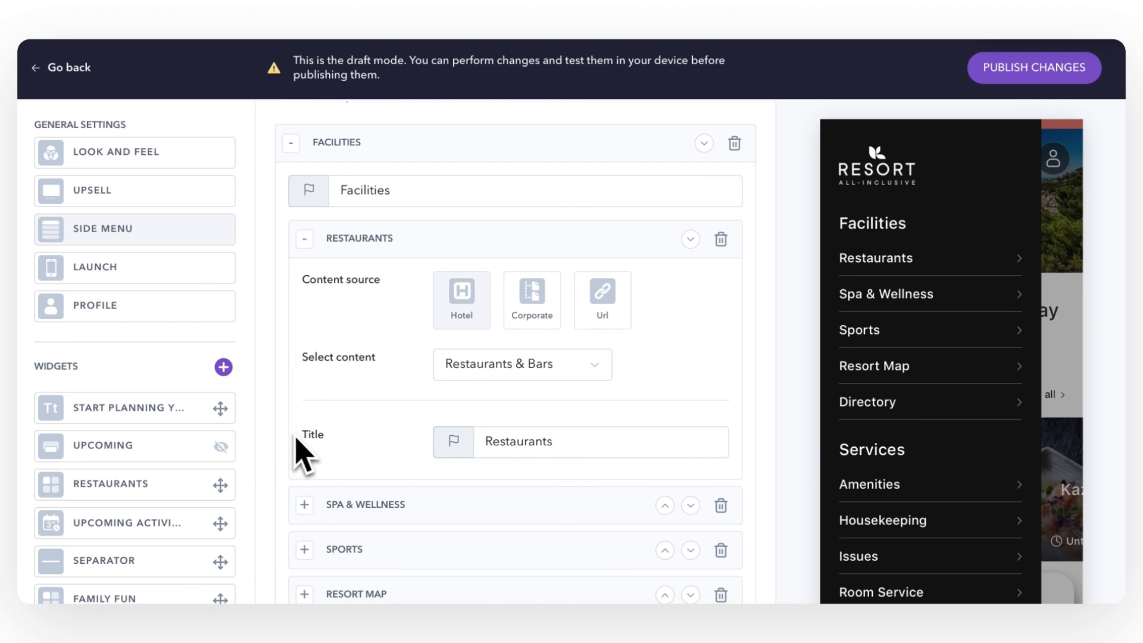
scroll(304, 456, up, 1)
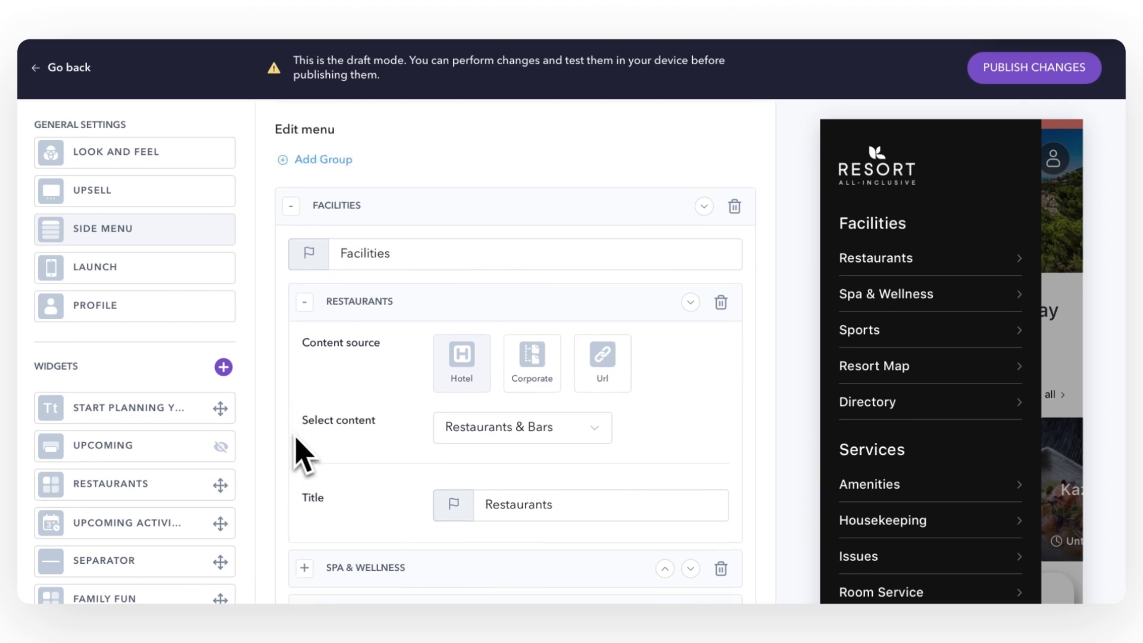
click(304, 302)
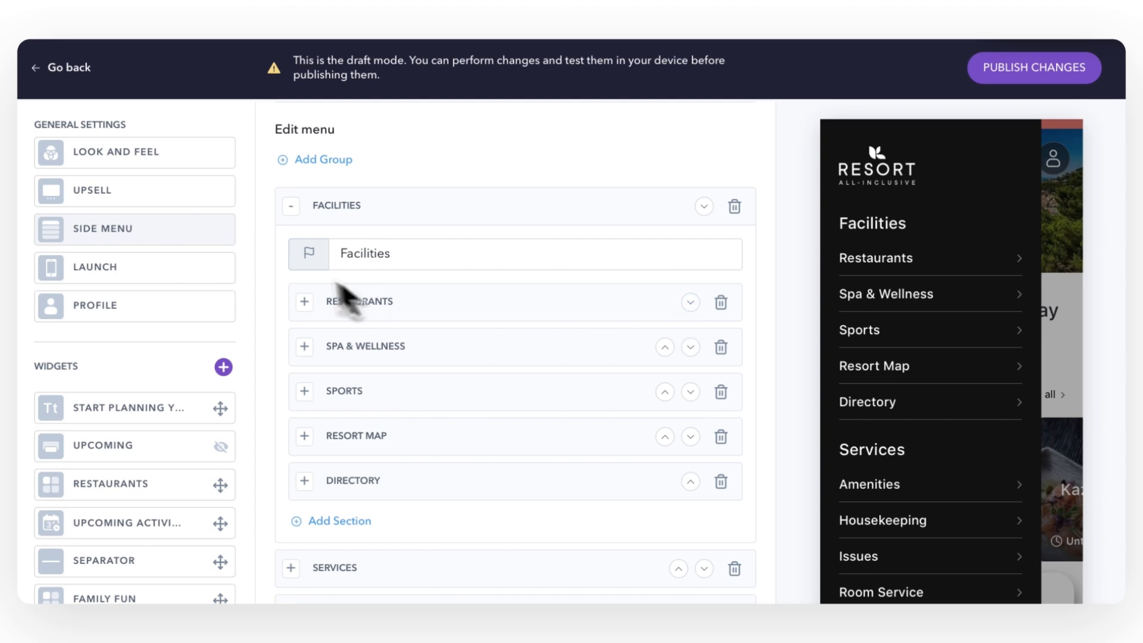
click(291, 206)
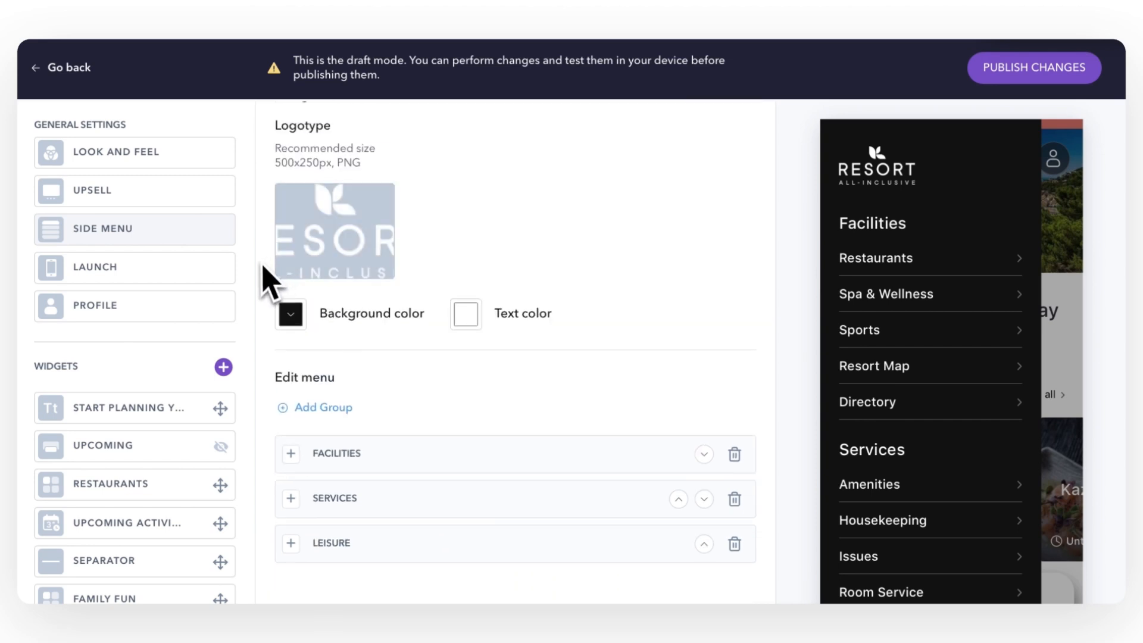
click(183, 279)
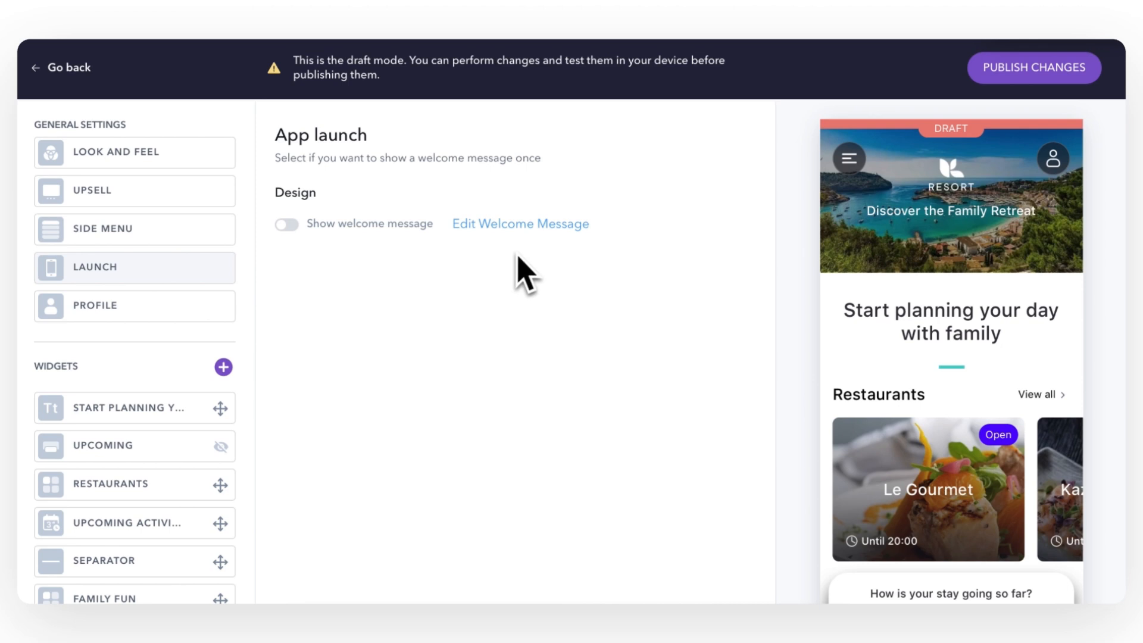
Review the welcome message content in its editor
click(524, 233)
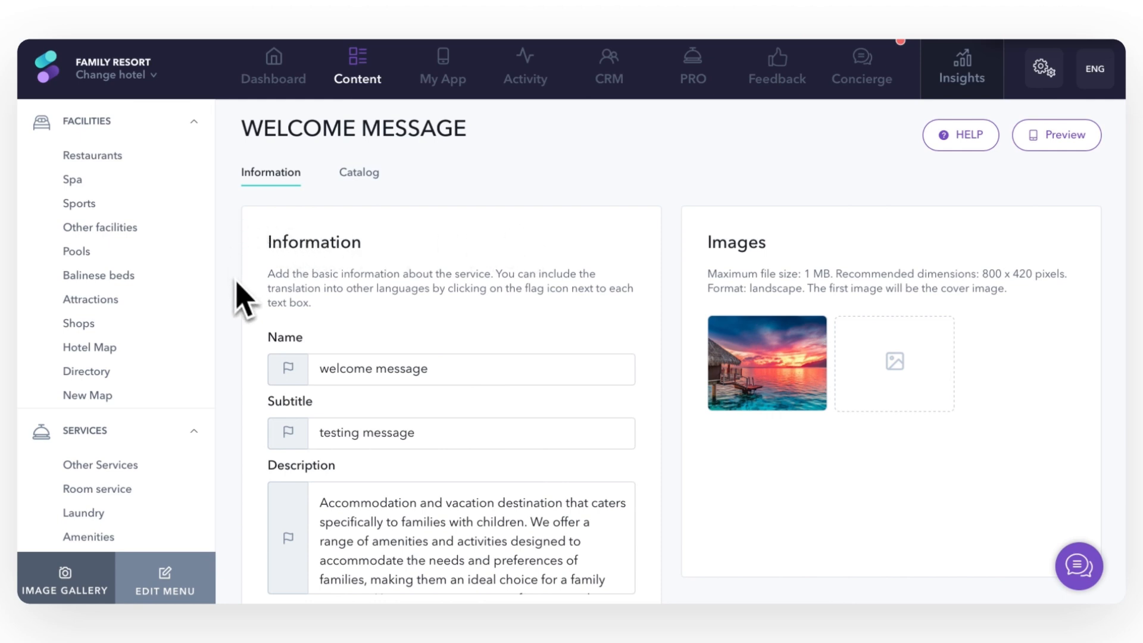
scroll(241, 303, down, 2)
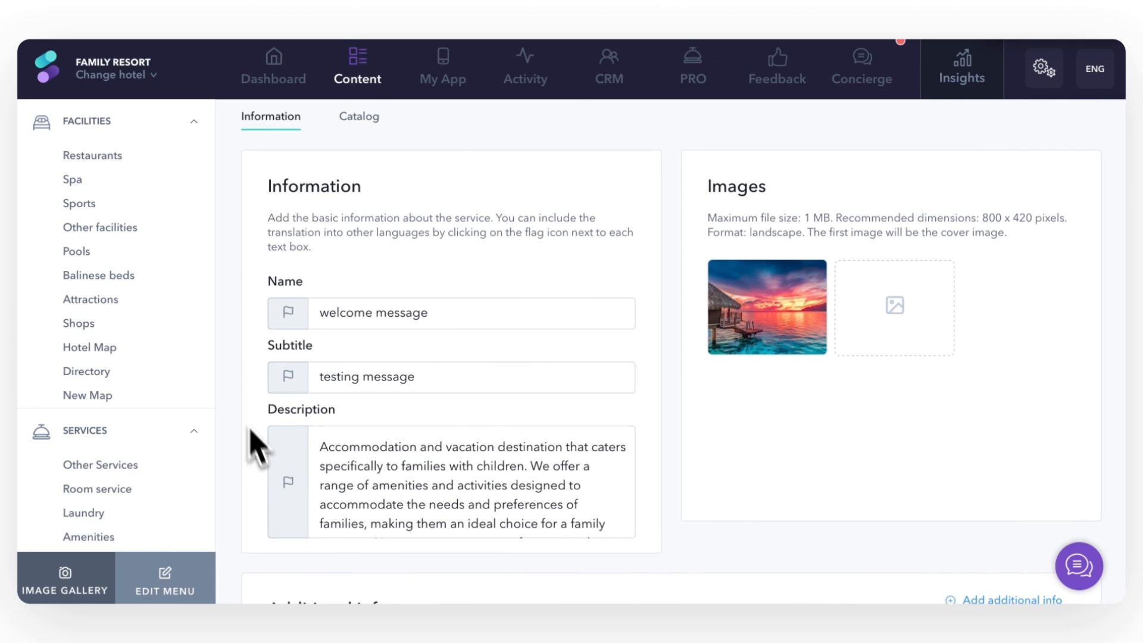
scroll(225, 343, up, 2)
Re-enter draft mode from My App > Web App and open the Profile side menu settings
mouse_move(440, 87)
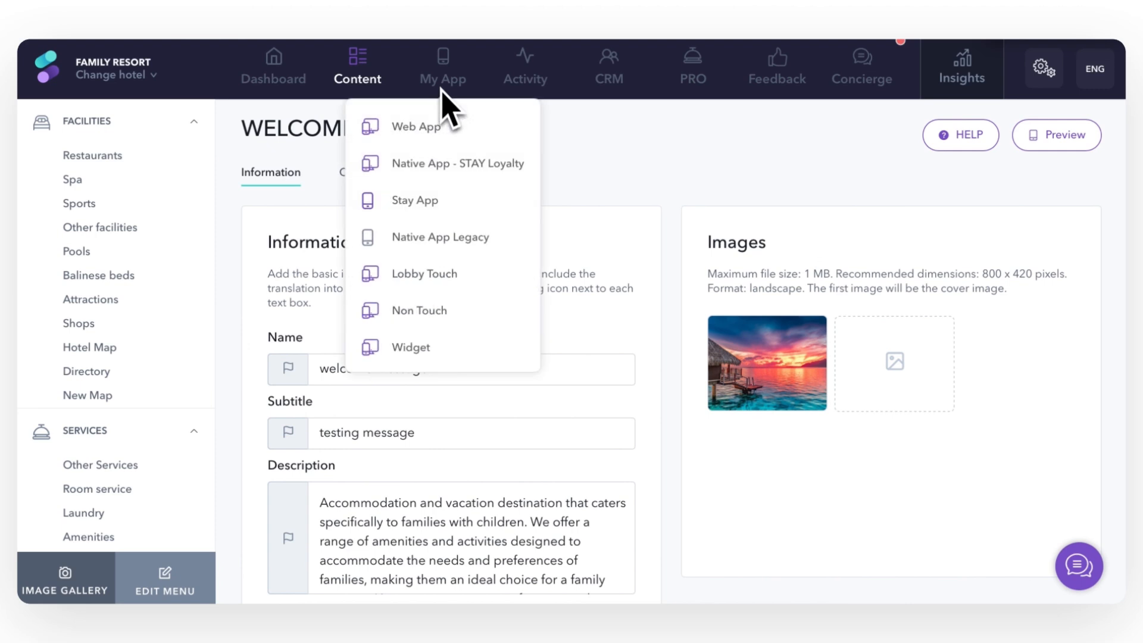
click(438, 110)
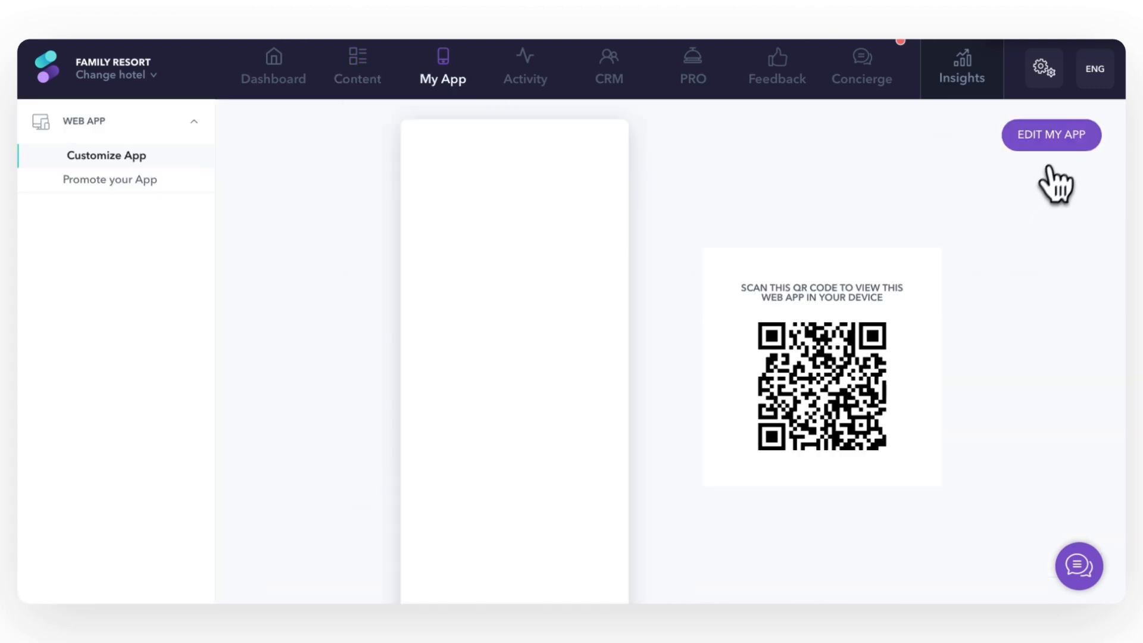
click(1063, 156)
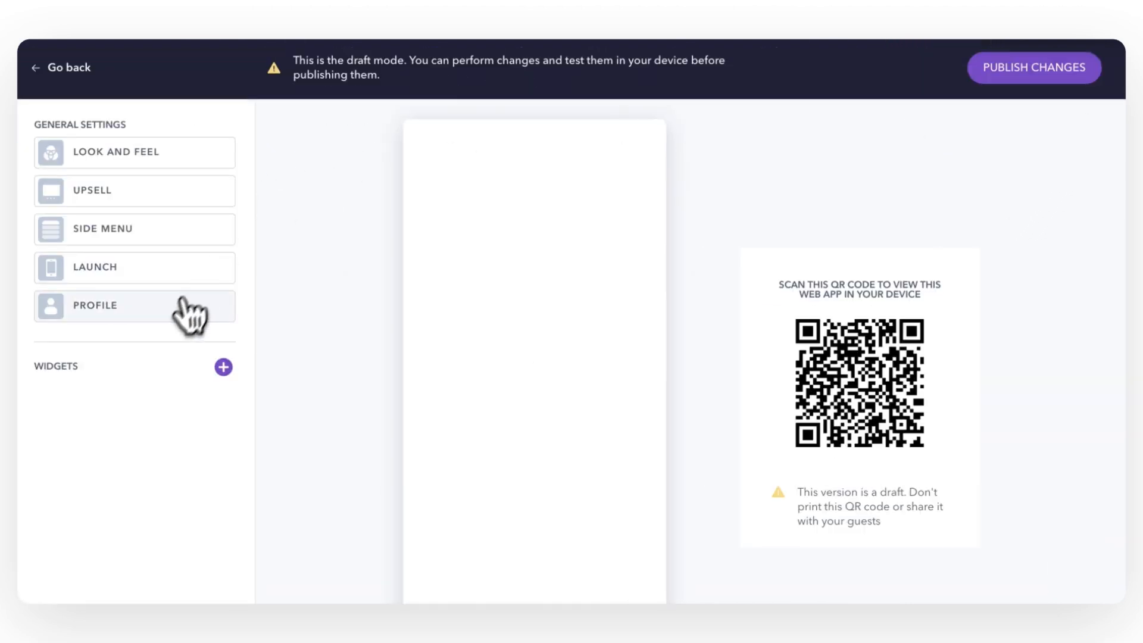
click(171, 317)
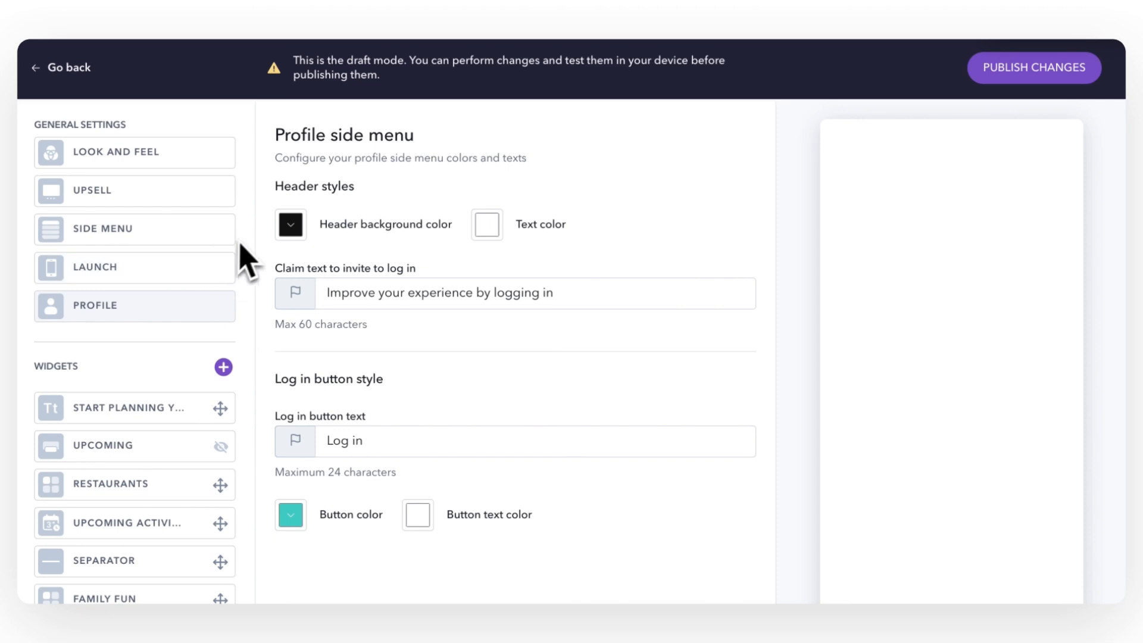